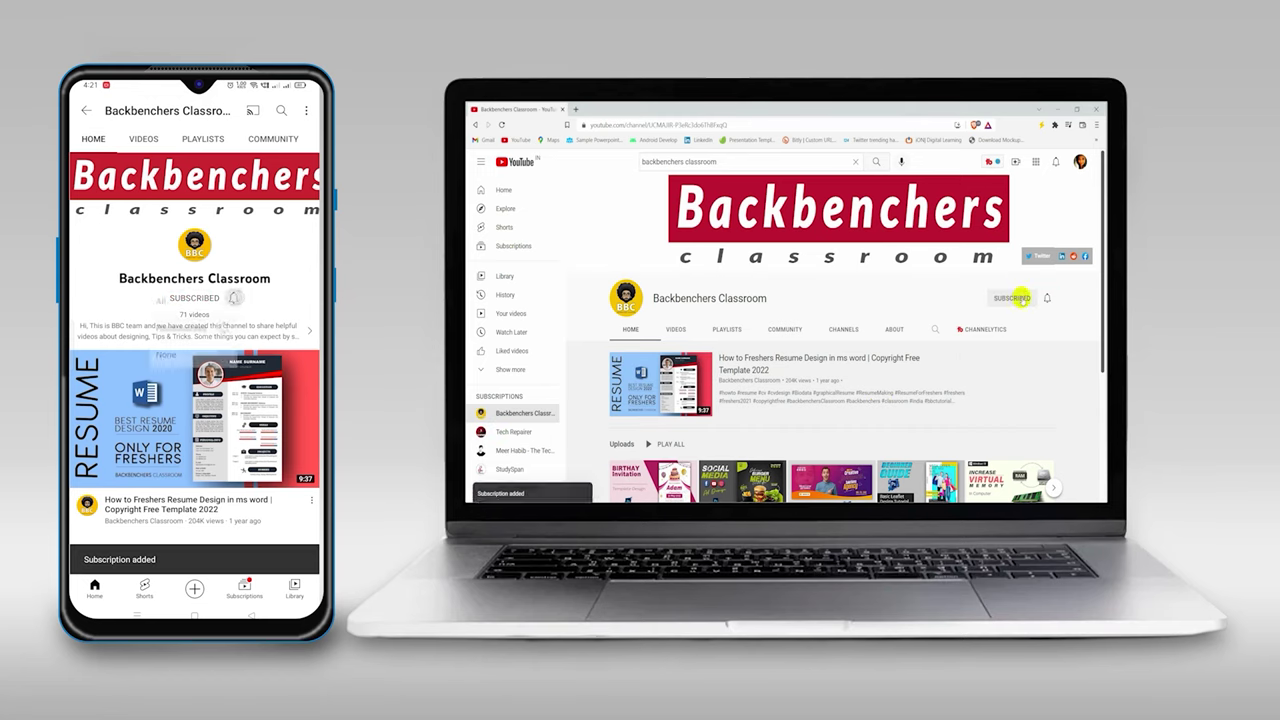
- Set the Backbenchers Classroom channel's notification bell to All
click(1047, 298)
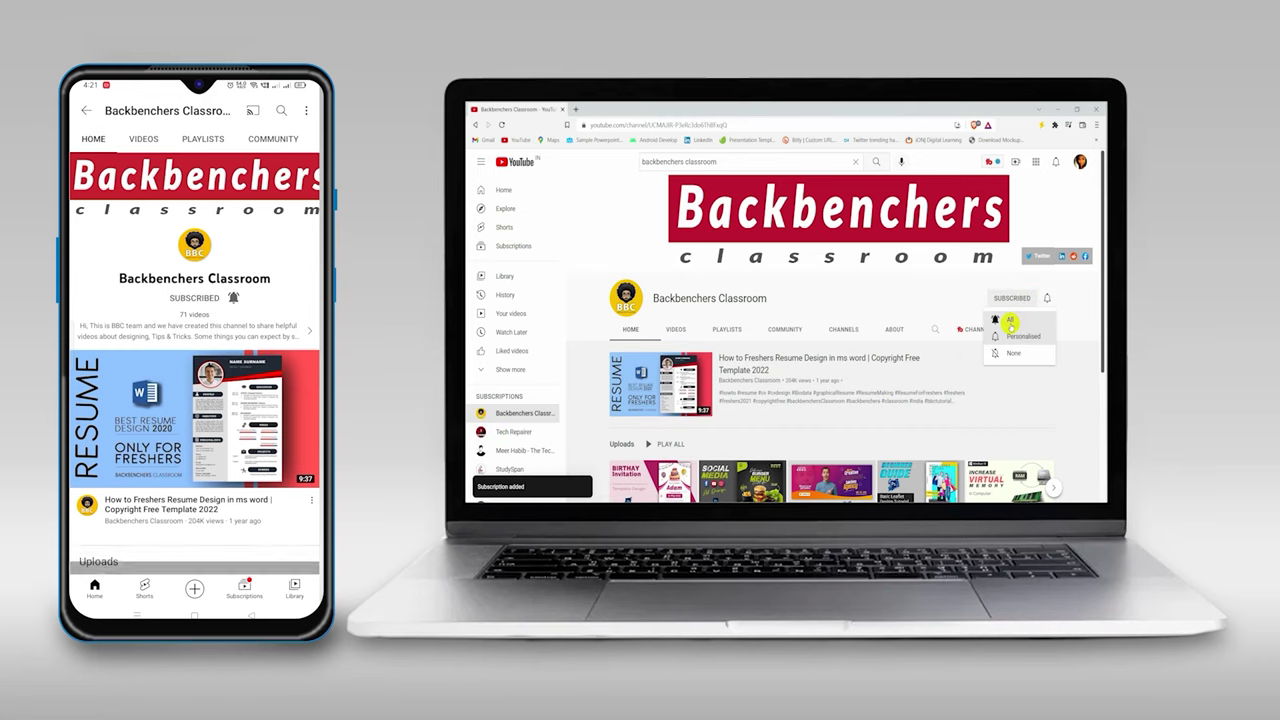
click(1009, 320)
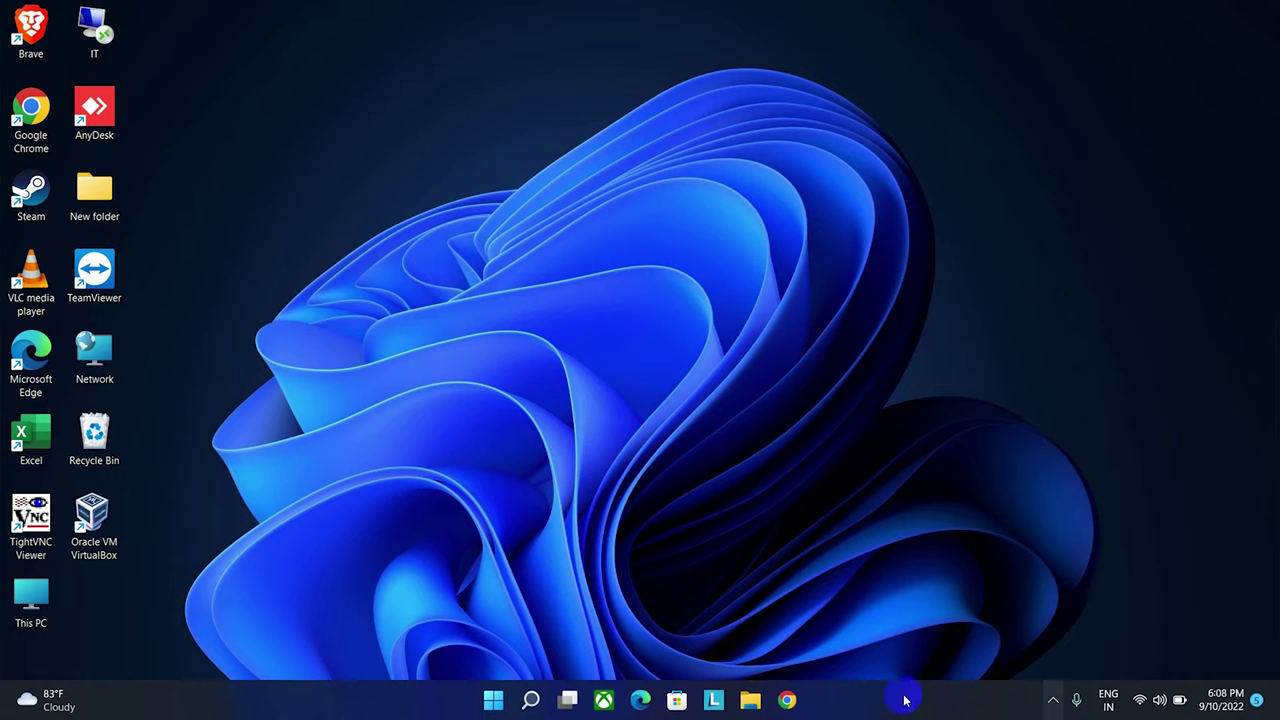
- Search Start for 'lenovo Vantage' and launch the Lenovo Vantage app
click(493, 700)
text(l)
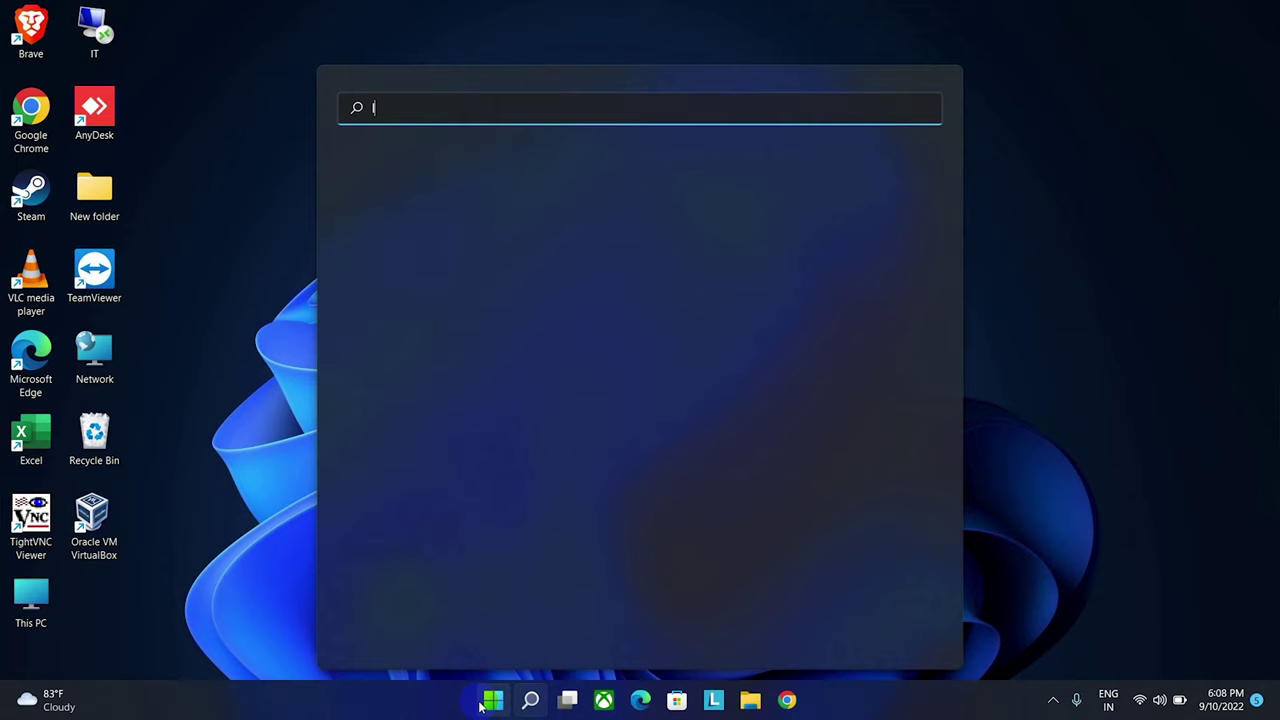
text(enovo Vantage)
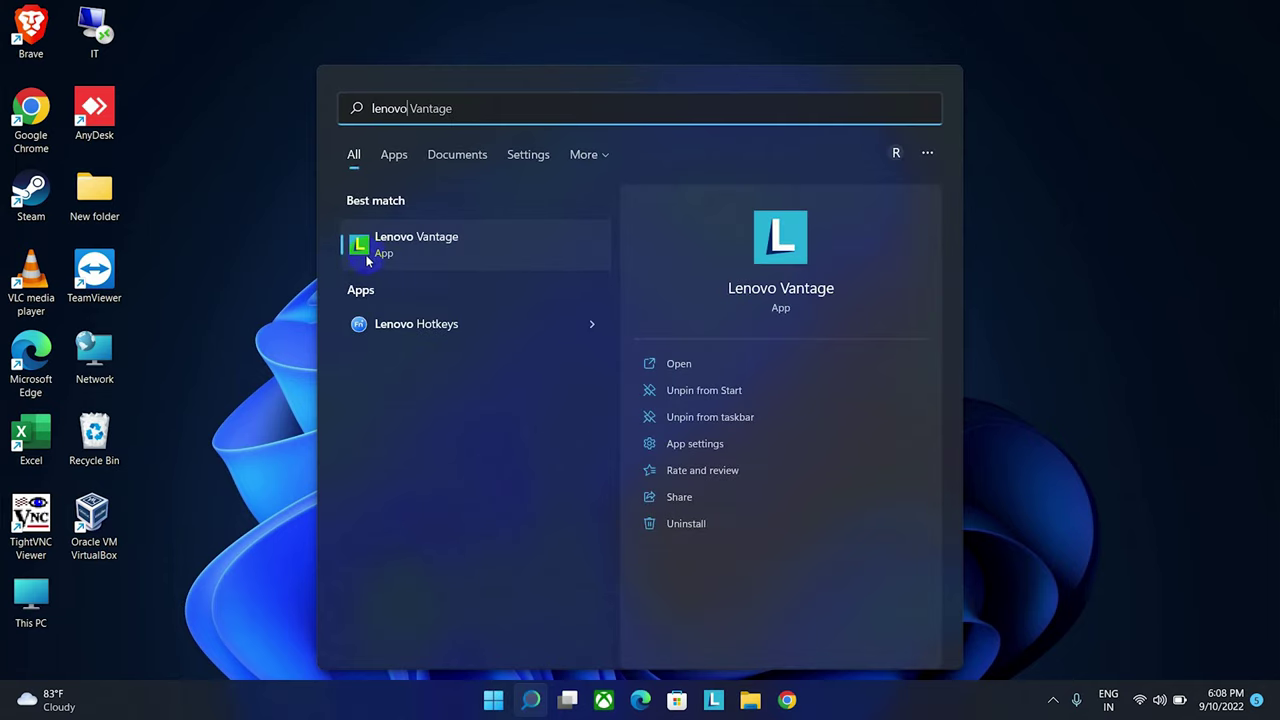
click(403, 243)
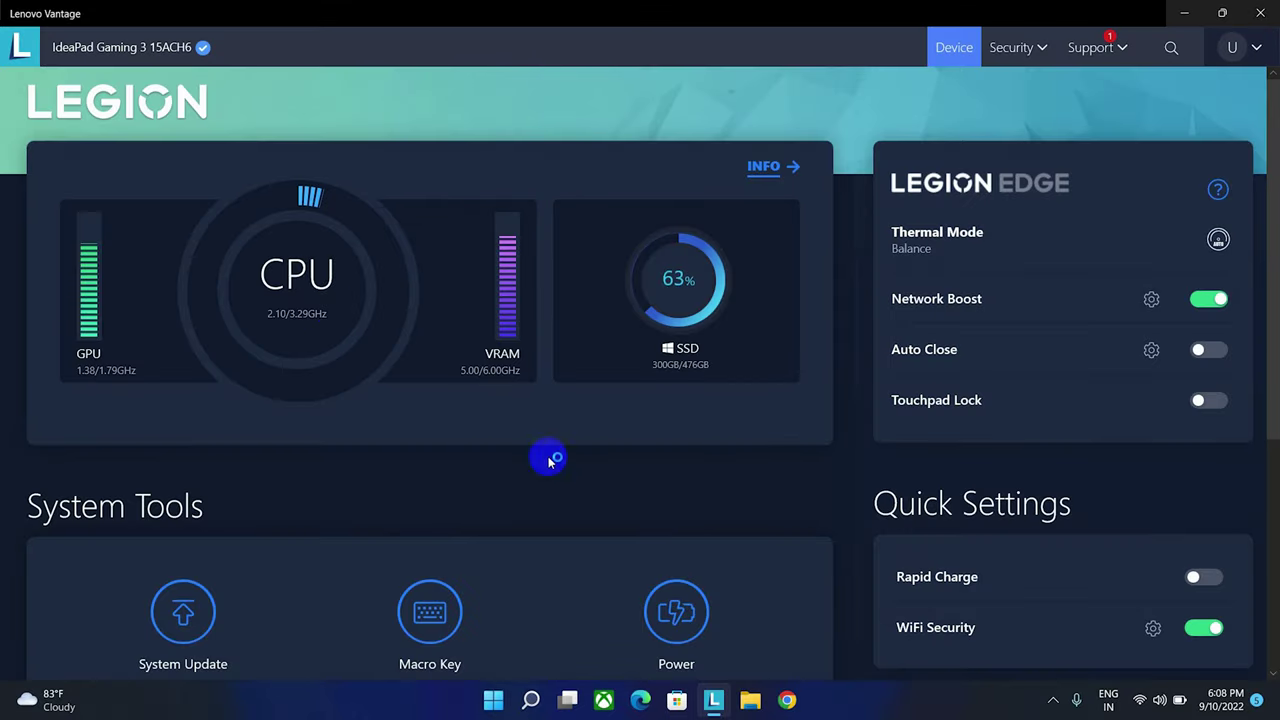
mouse_move(82, 239)
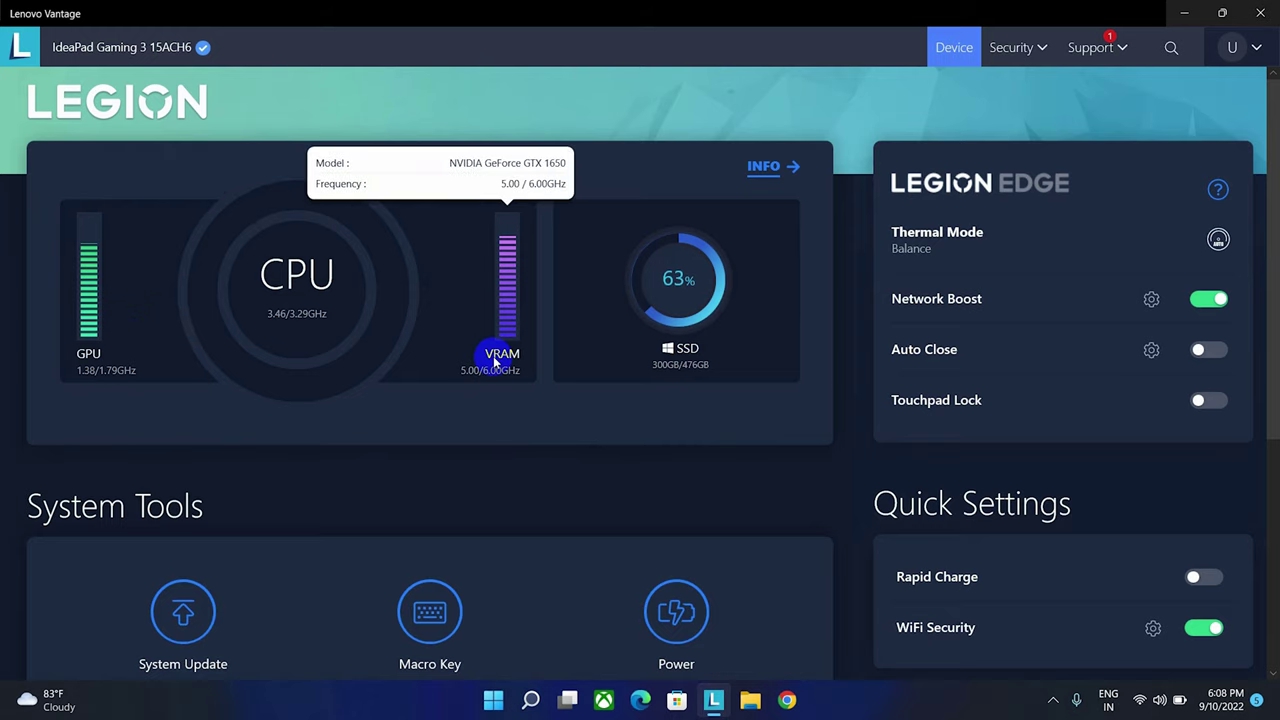
mouse_move(680, 312)
scroll(672, 320, down, 1)
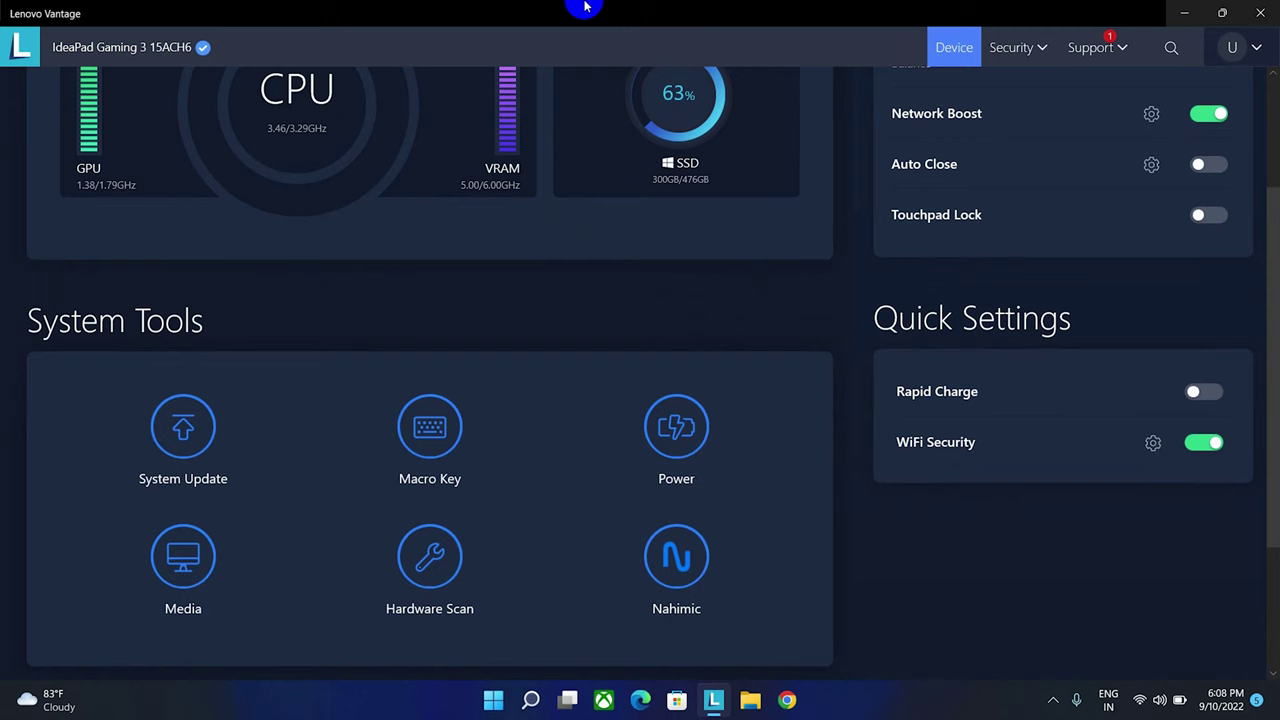
scroll(336, 330, down, 2)
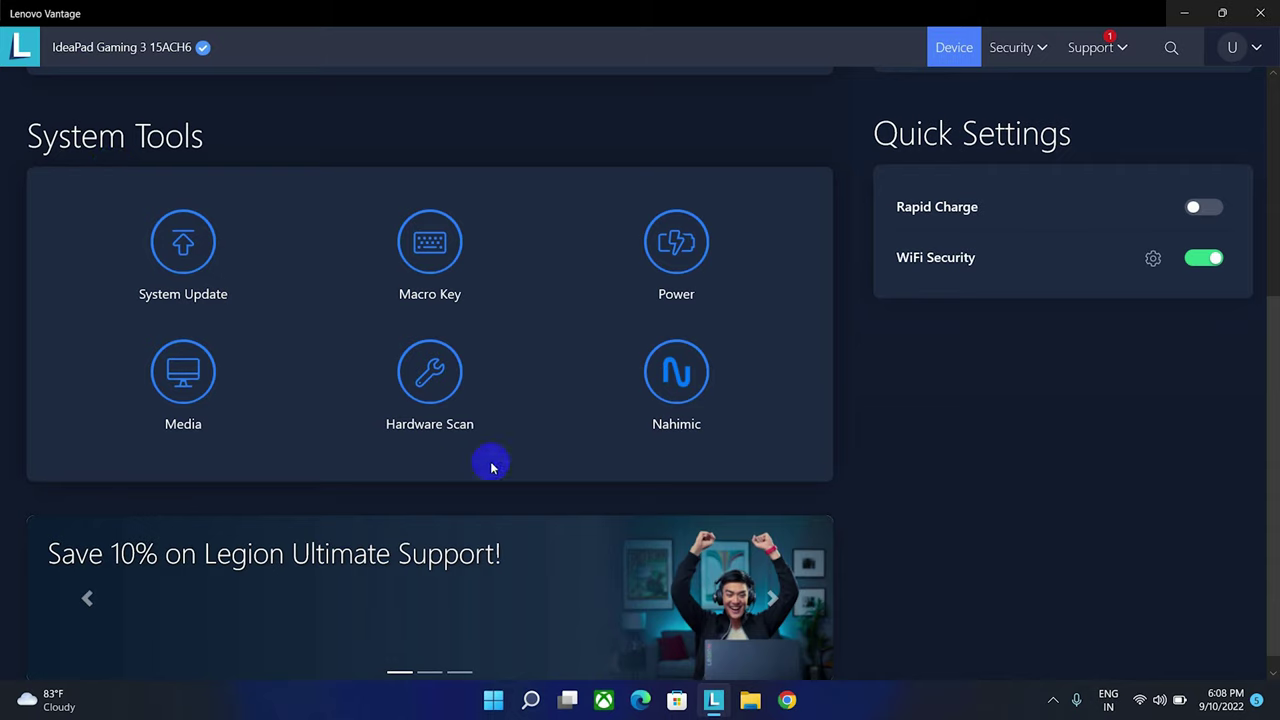
click(434, 397)
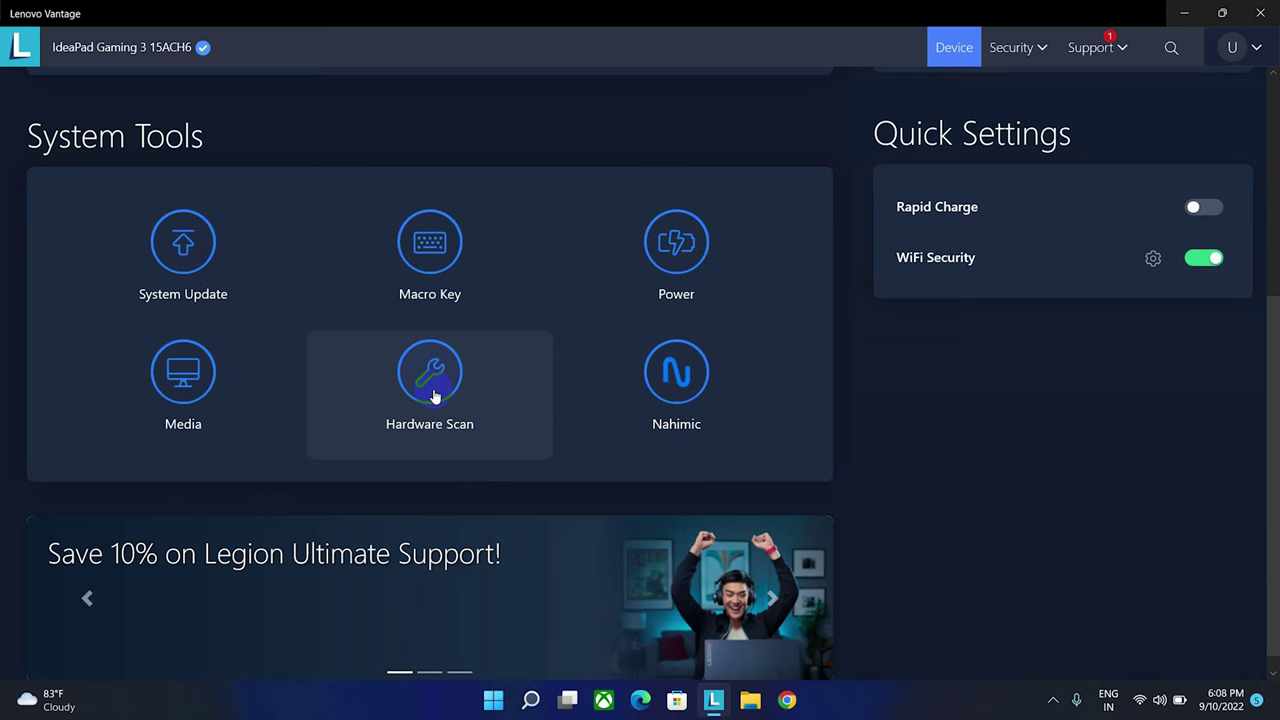
- Open Hardware Scan under System Tools and choose Quick Scan
click(434, 397)
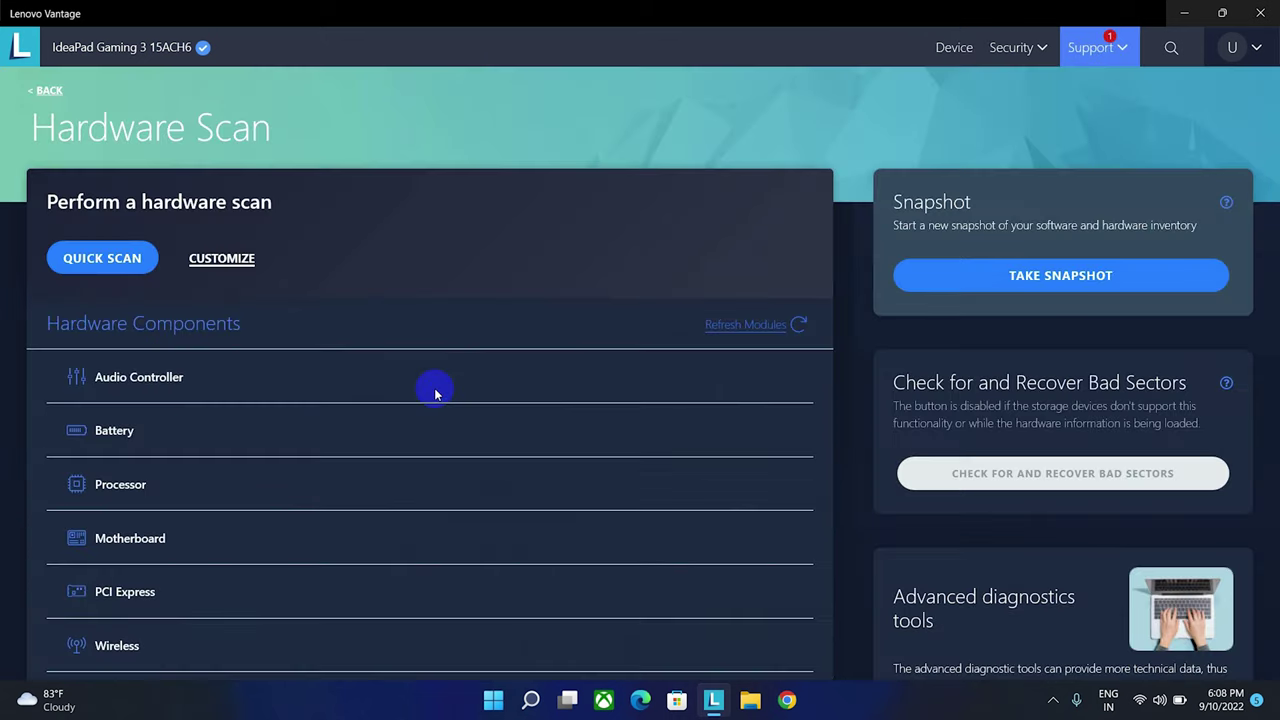
scroll(434, 394, down, 3)
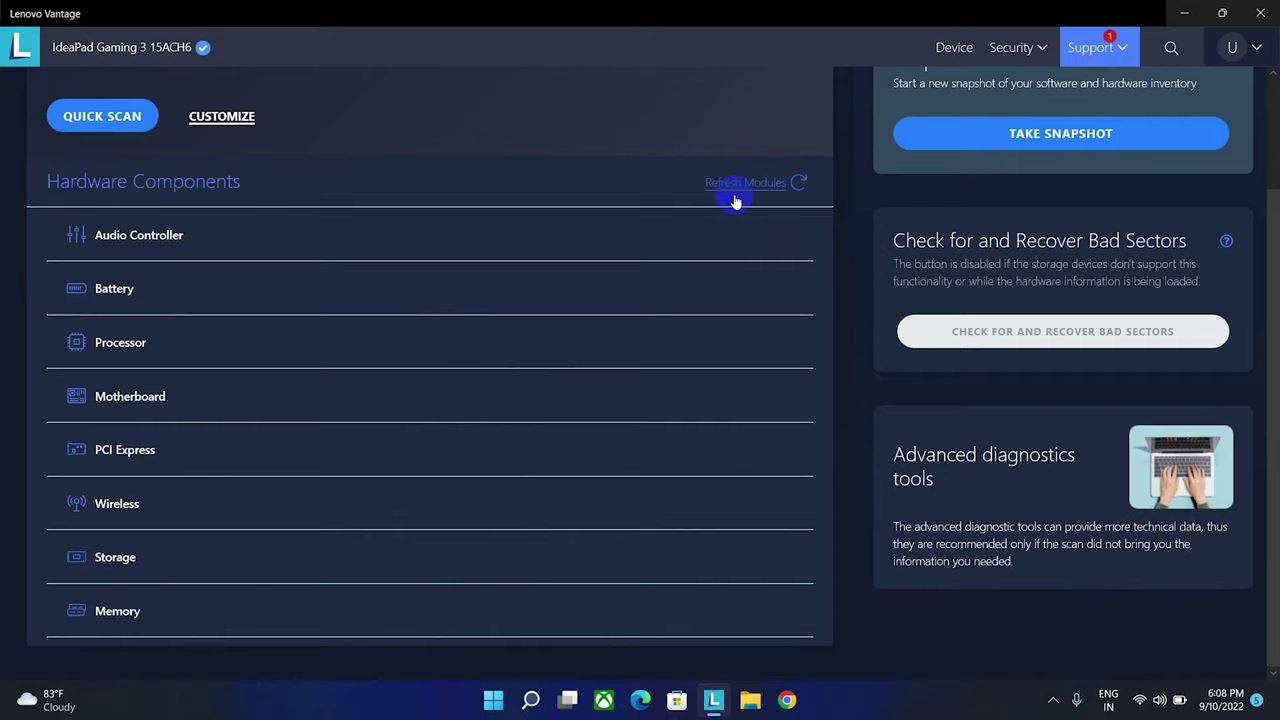
scroll(722, 216, up, 2)
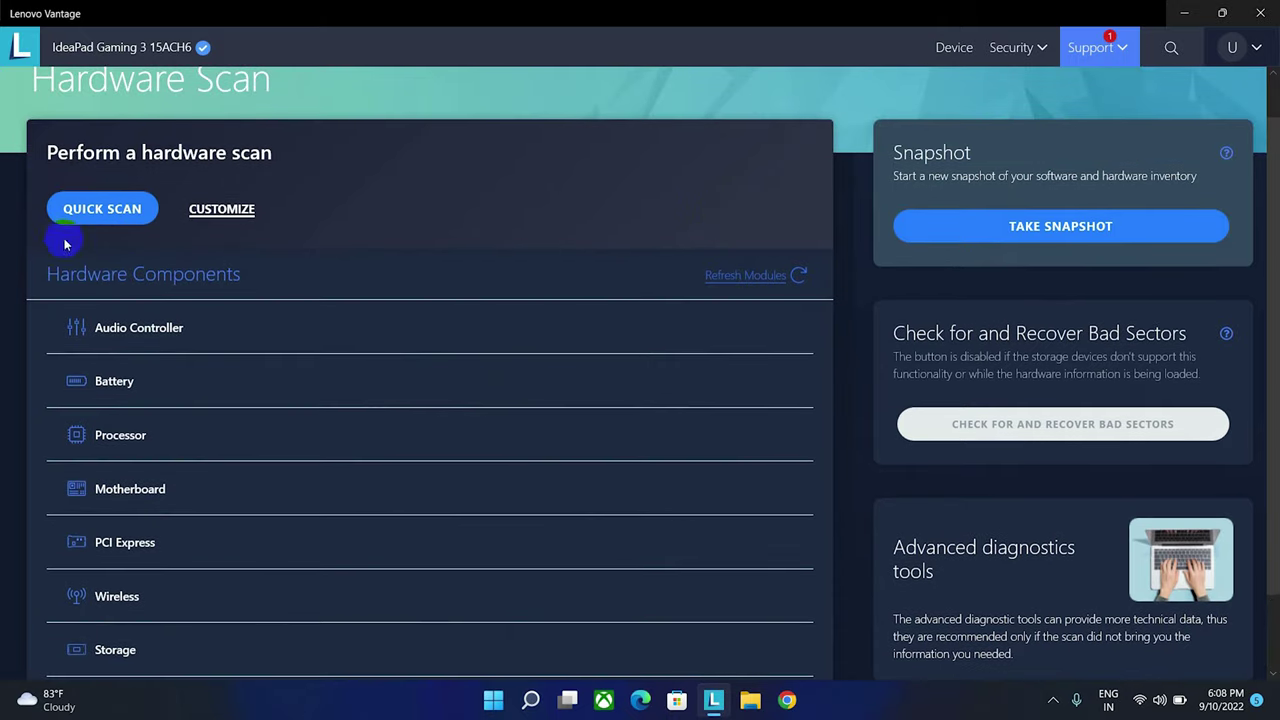
click(98, 216)
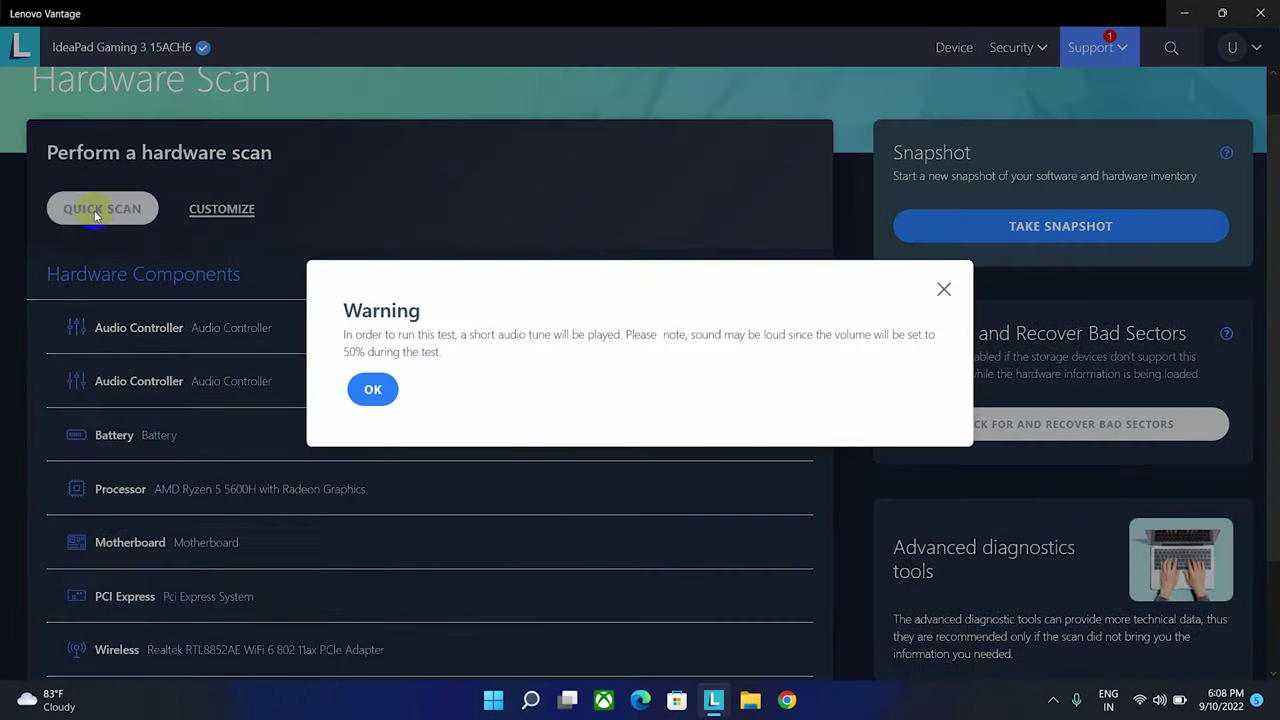
- Confirm the warning and run the Quick Scan until every component shows Result: Pass
click(366, 390)
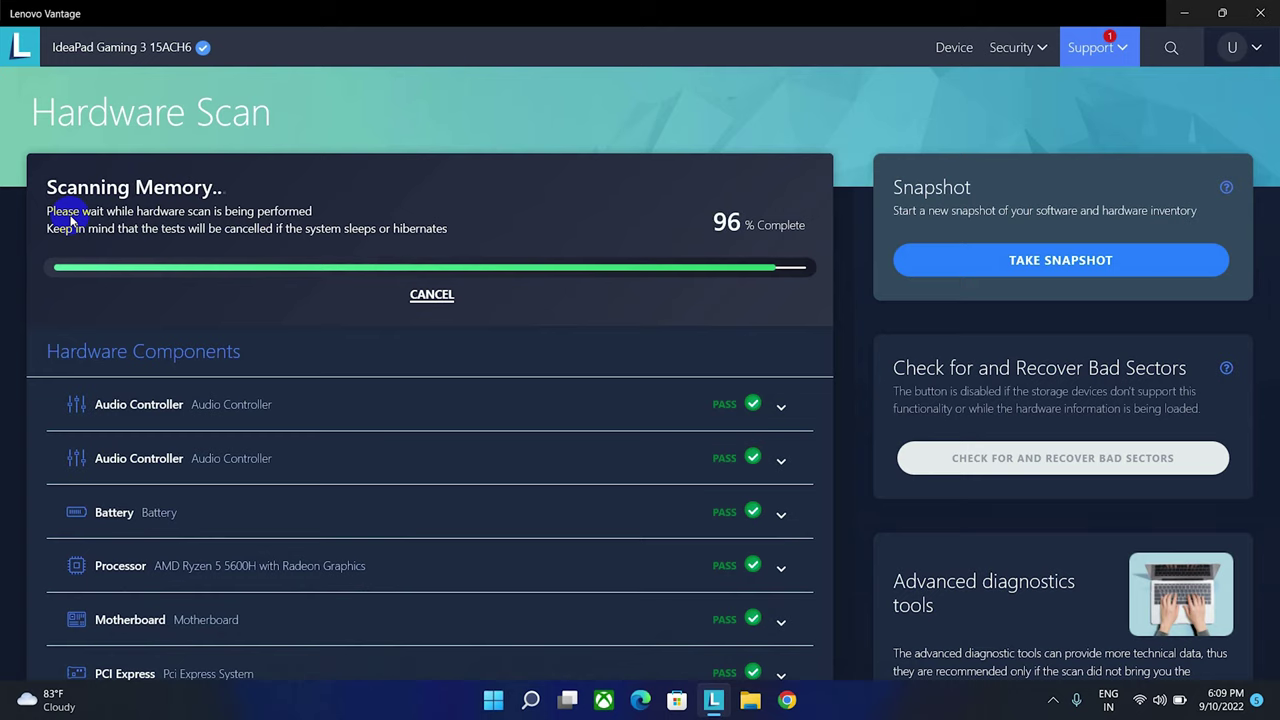
scroll(60, 260, down, 2)
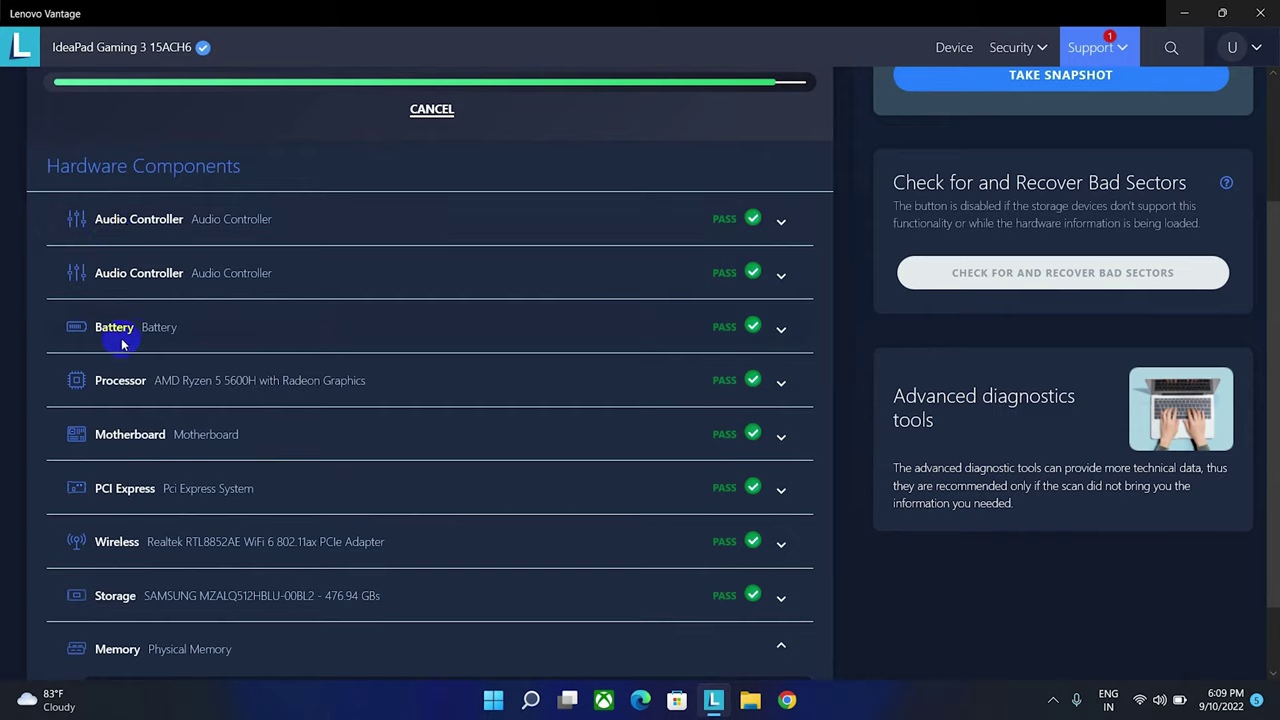
scroll(125, 345, down, 1)
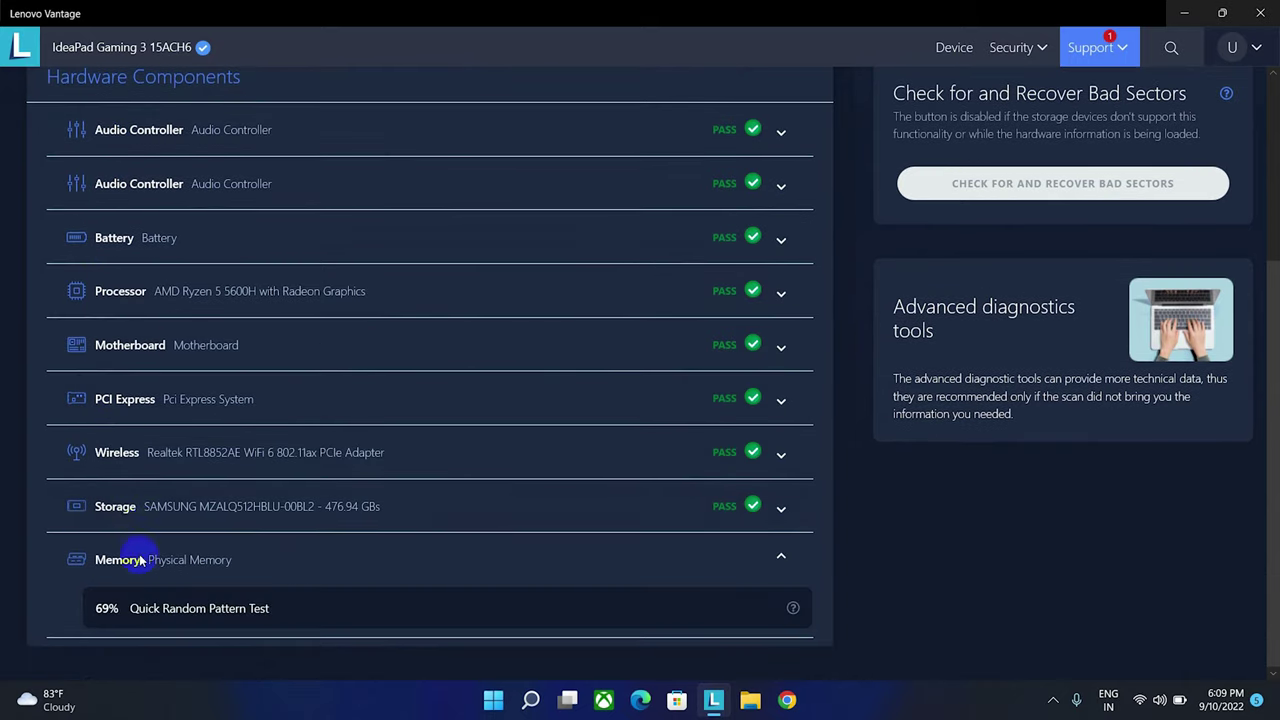
scroll(126, 555, up, 3)
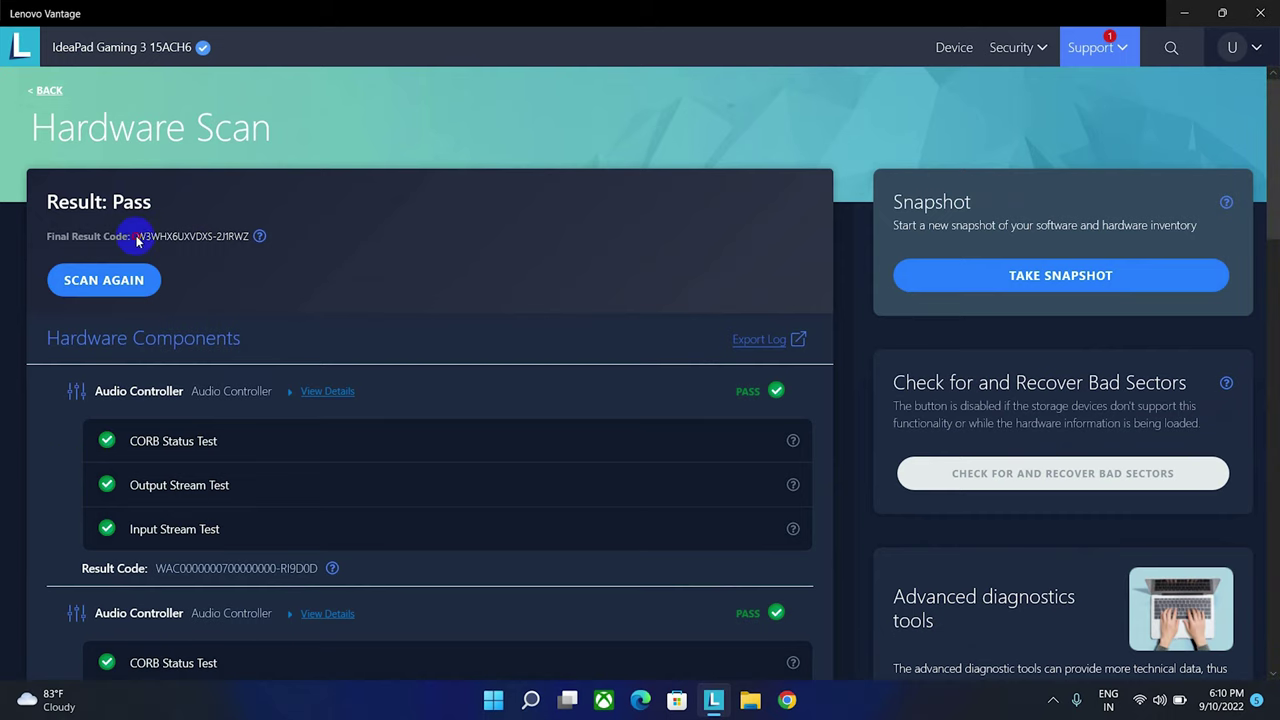
drag(137, 240, 253, 243)
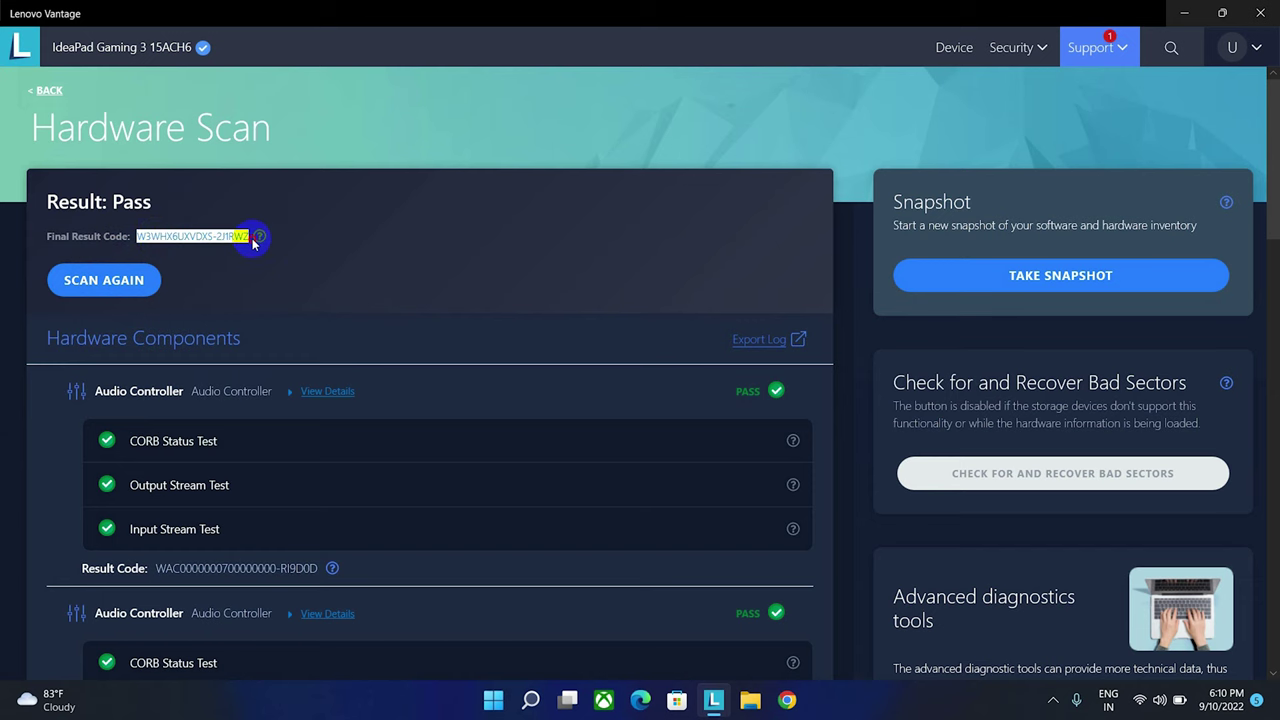
click(294, 279)
scroll(274, 309, down, 4)
scroll(247, 334, up, 3)
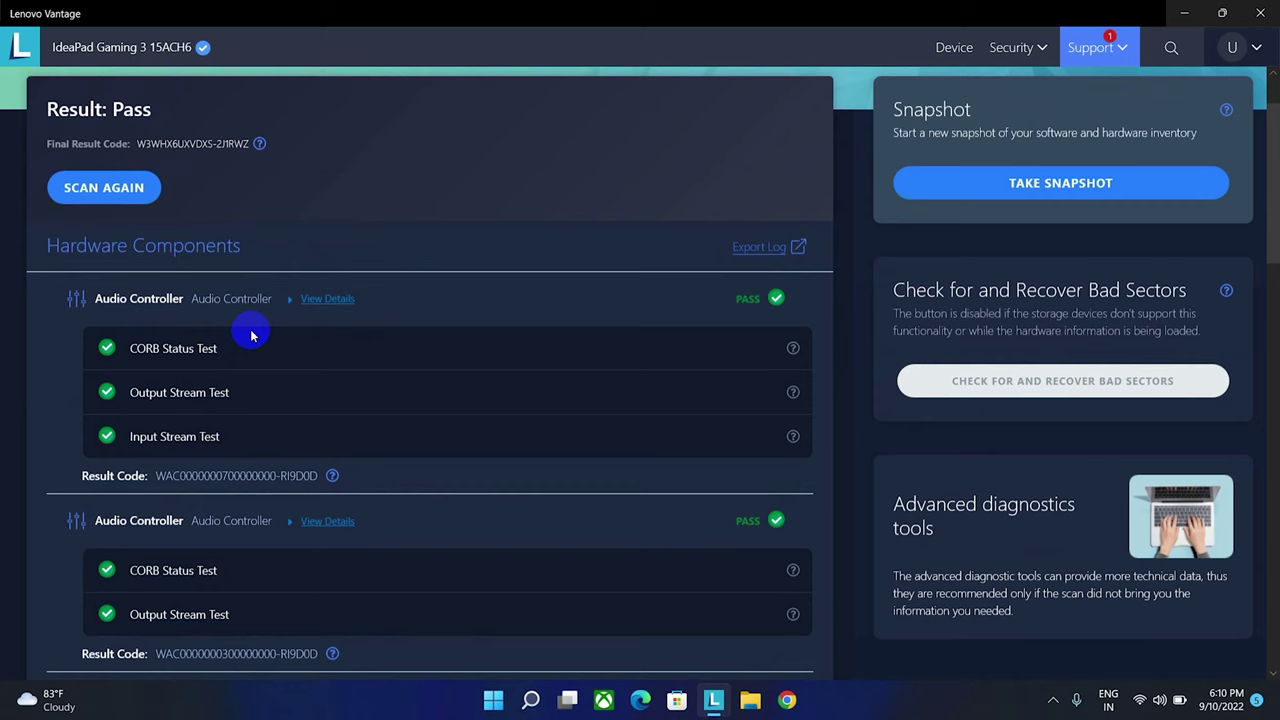
scroll(251, 336, down, 6)
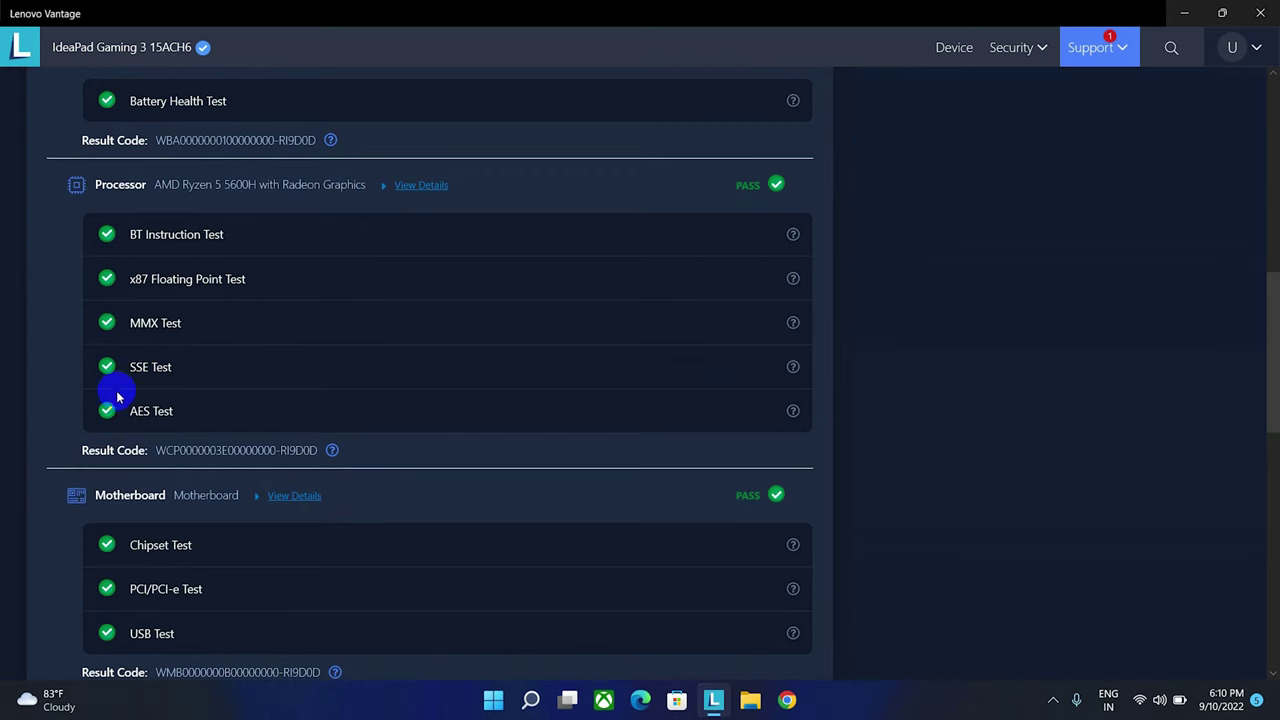
scroll(117, 396, down, 2)
scroll(117, 396, down, 1)
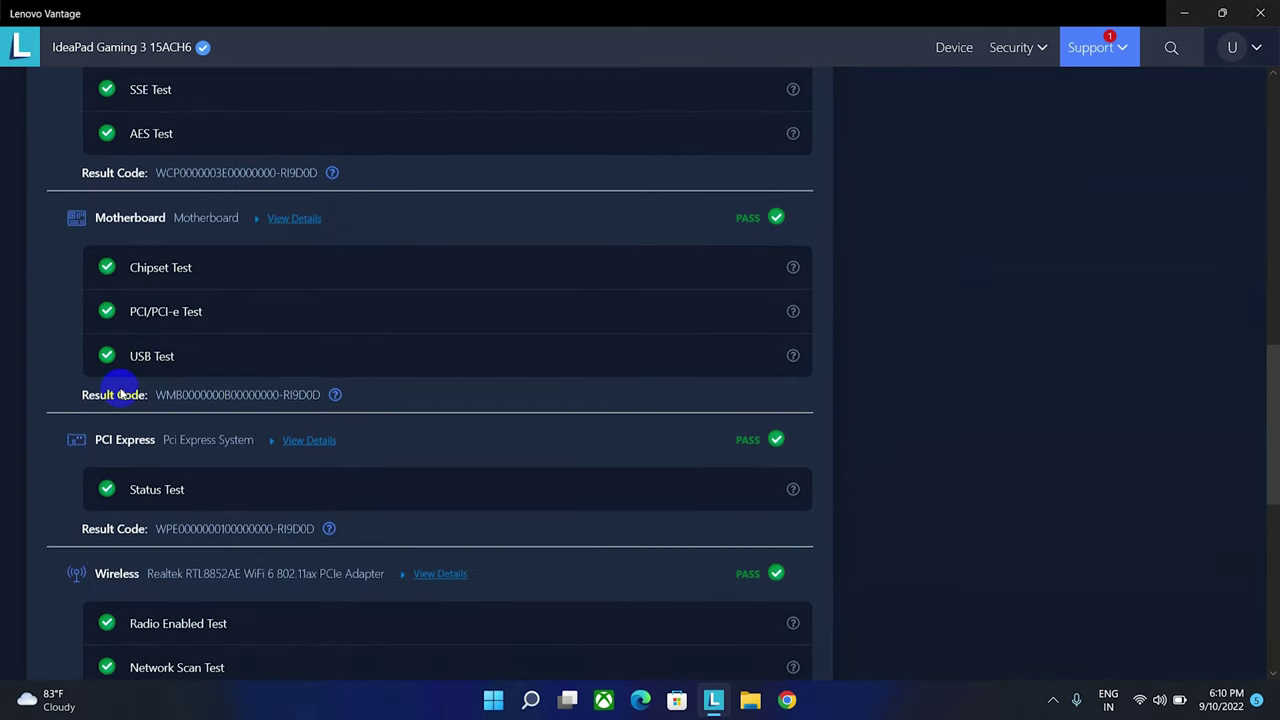
scroll(123, 391, up, 14)
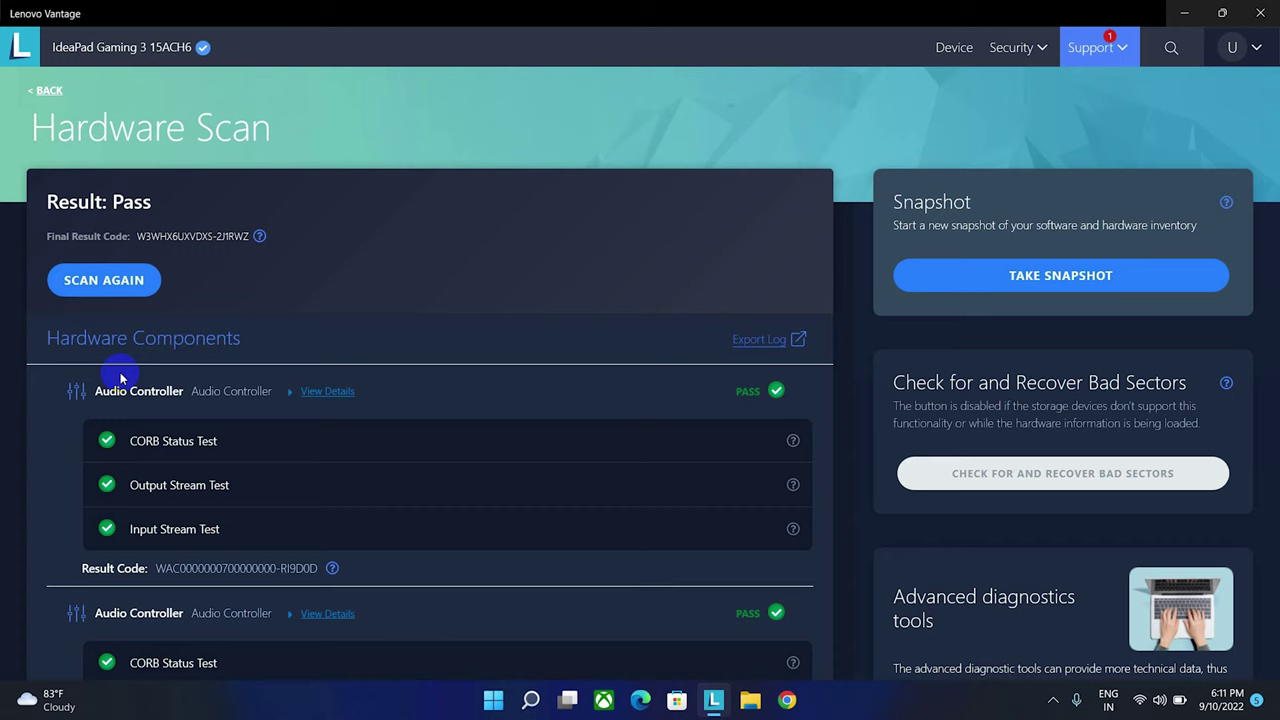
scroll(3, 434, down, 15)
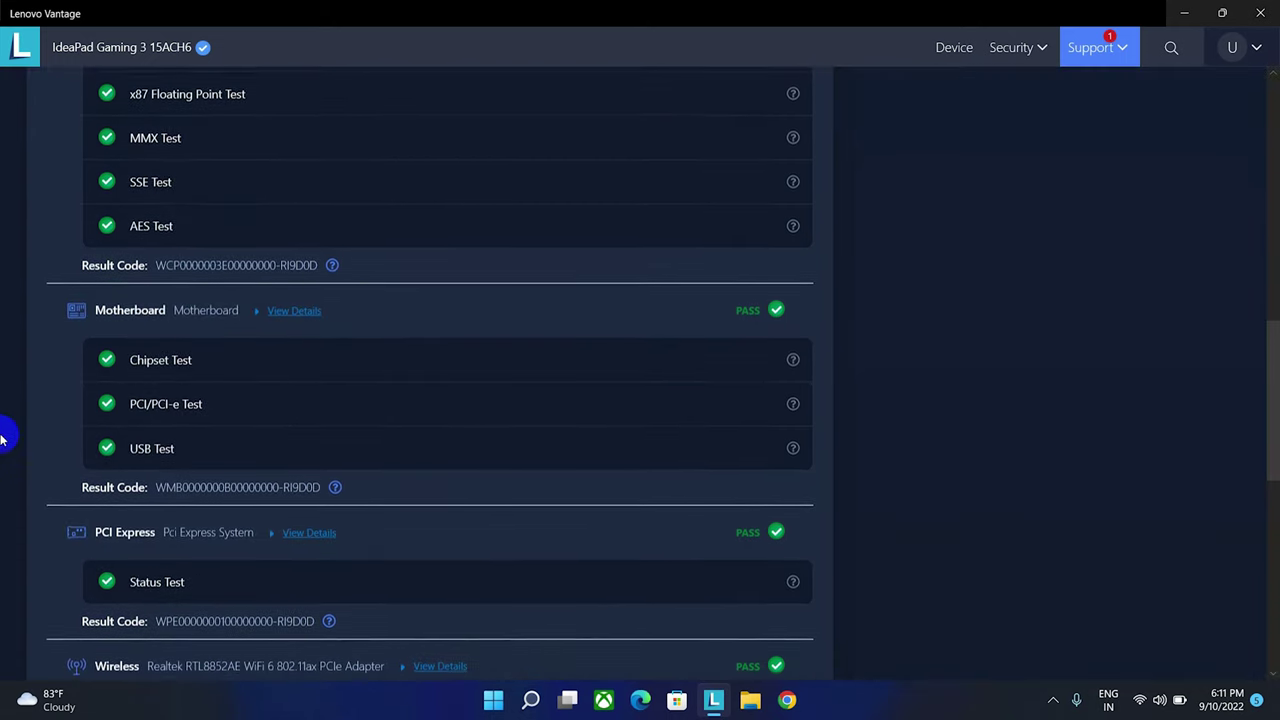
scroll(37, 503, down, 3)
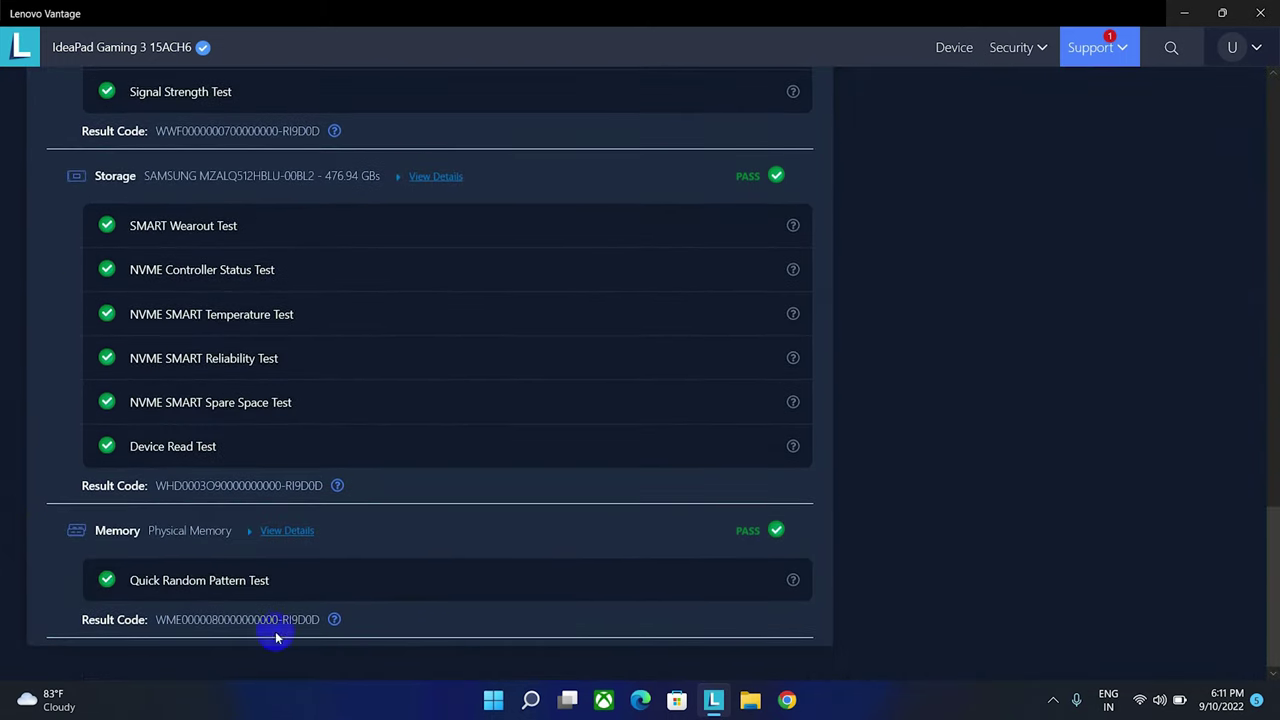
scroll(463, 617, up, 8)
scroll(460, 612, up, 10)
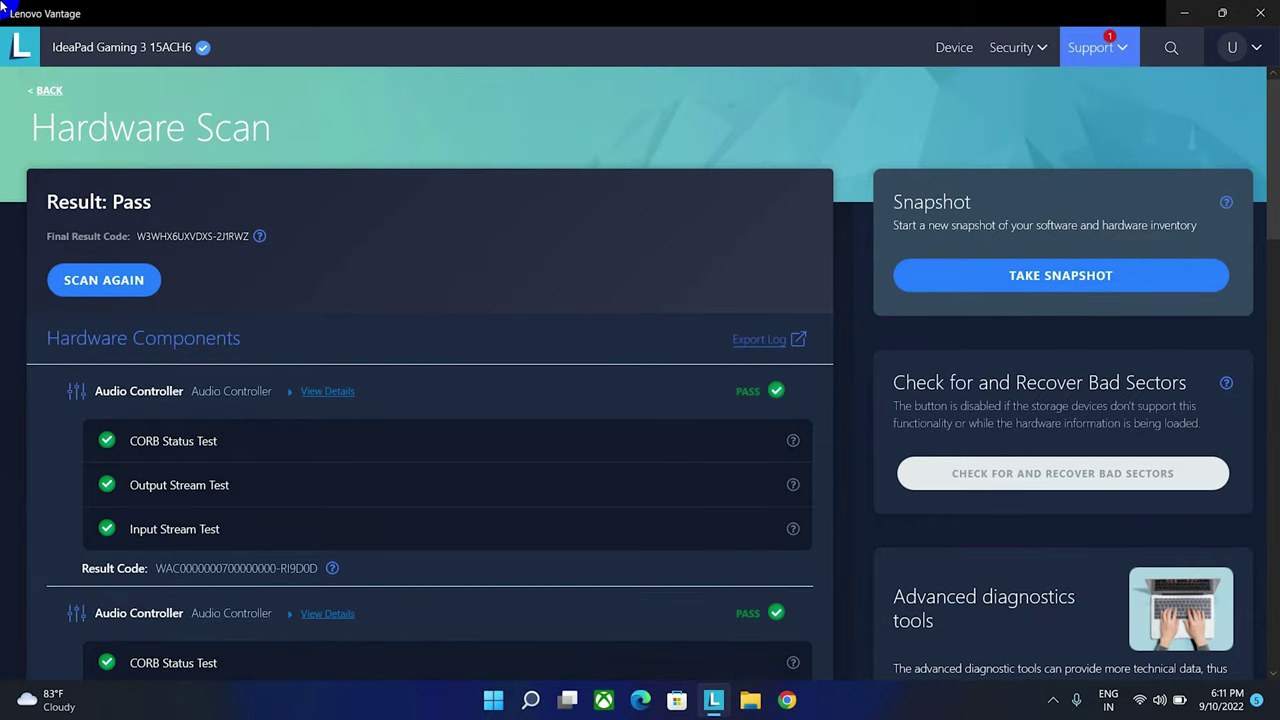
mouse_move(30, 700)
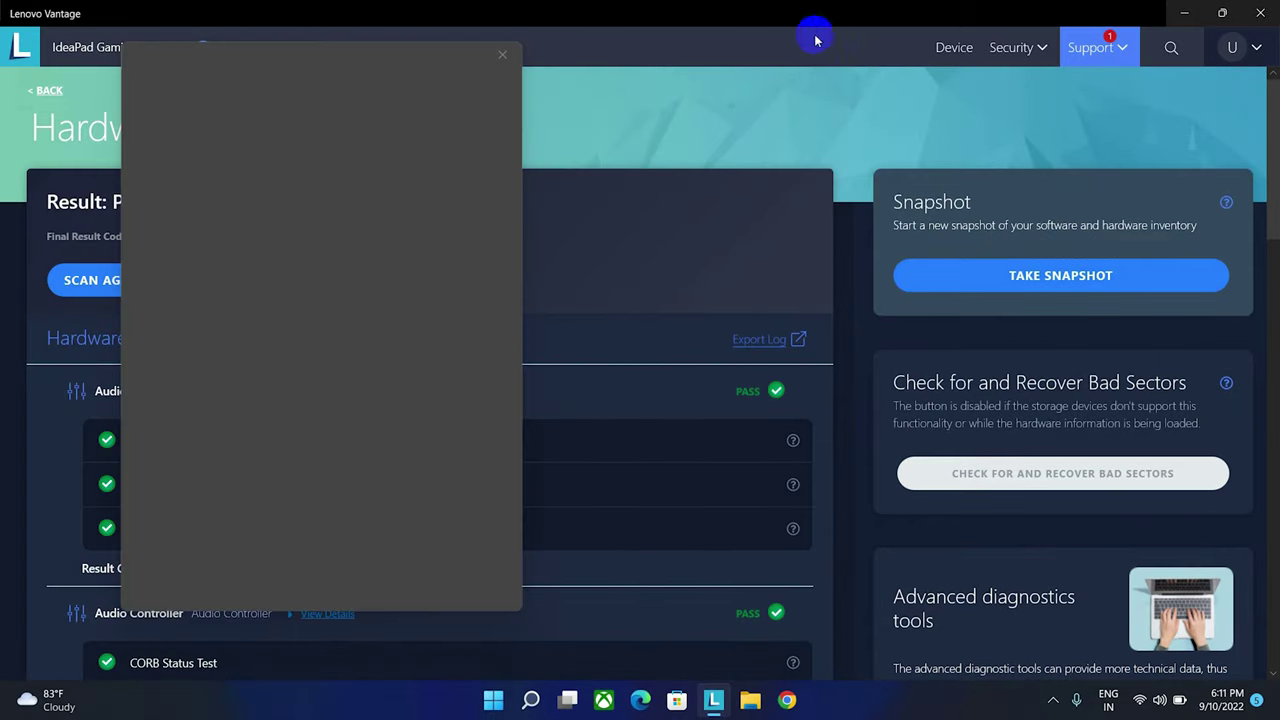
- Dismiss the Widgets panel and review the dashboard's Legion Edge settings, Thermal Mode Balance and Network Boost
click(502, 54)
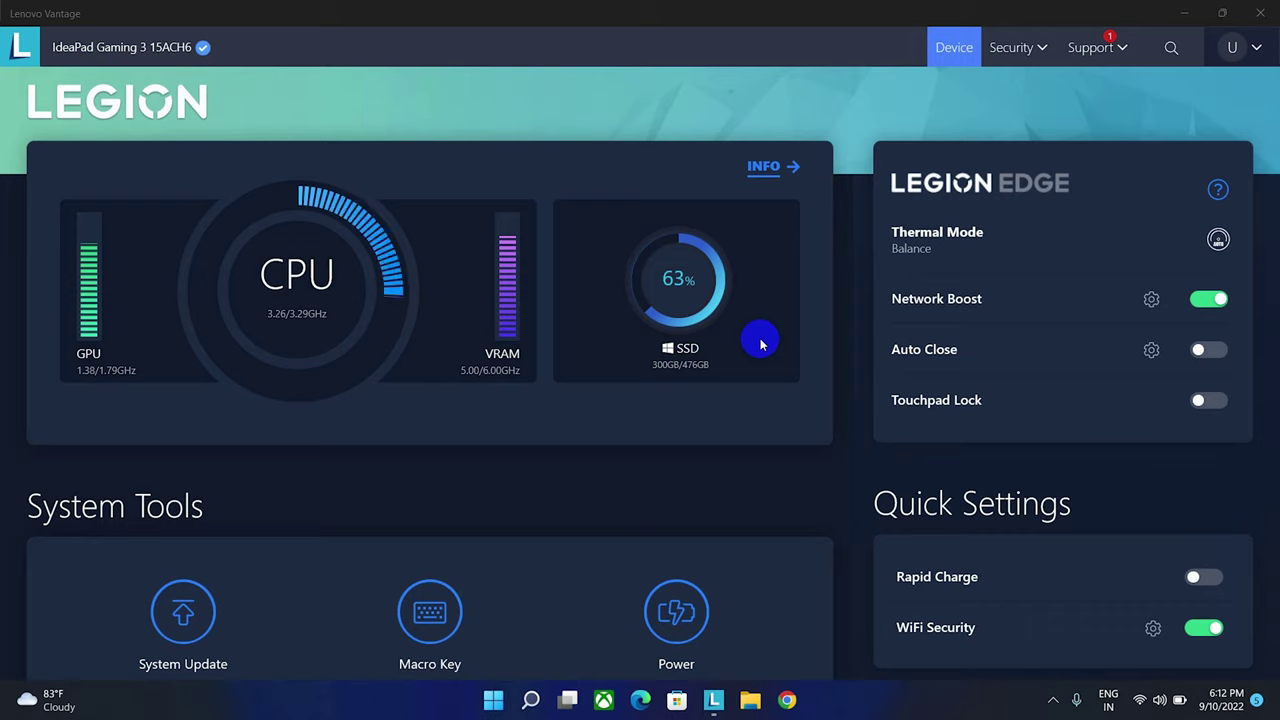
scroll(749, 337, down, 3)
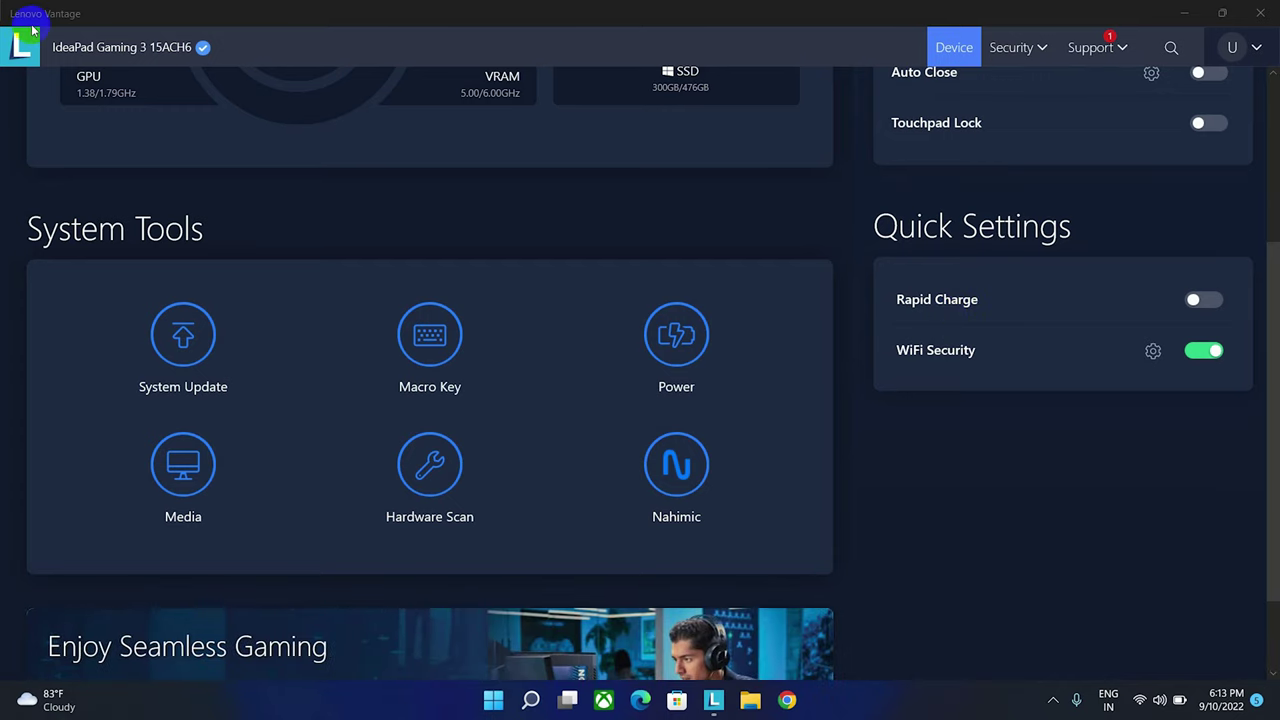
scroll(600, 445, up, 5)
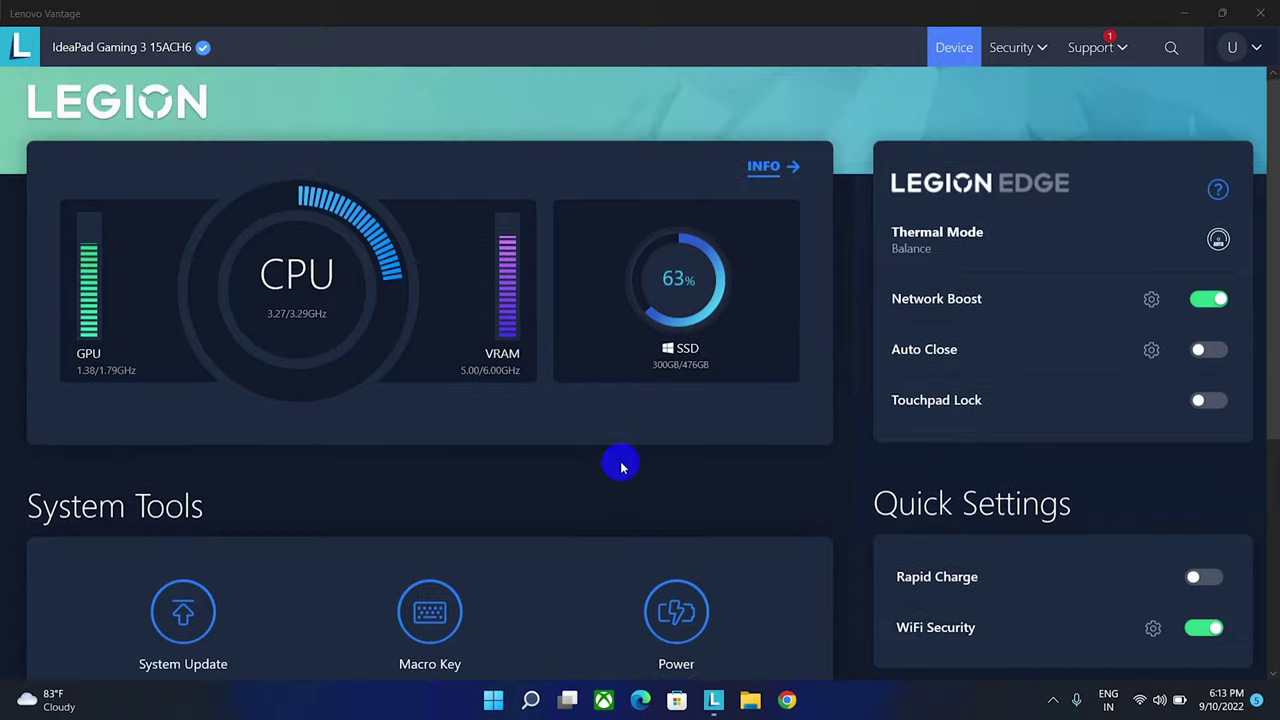
click(1217, 240)
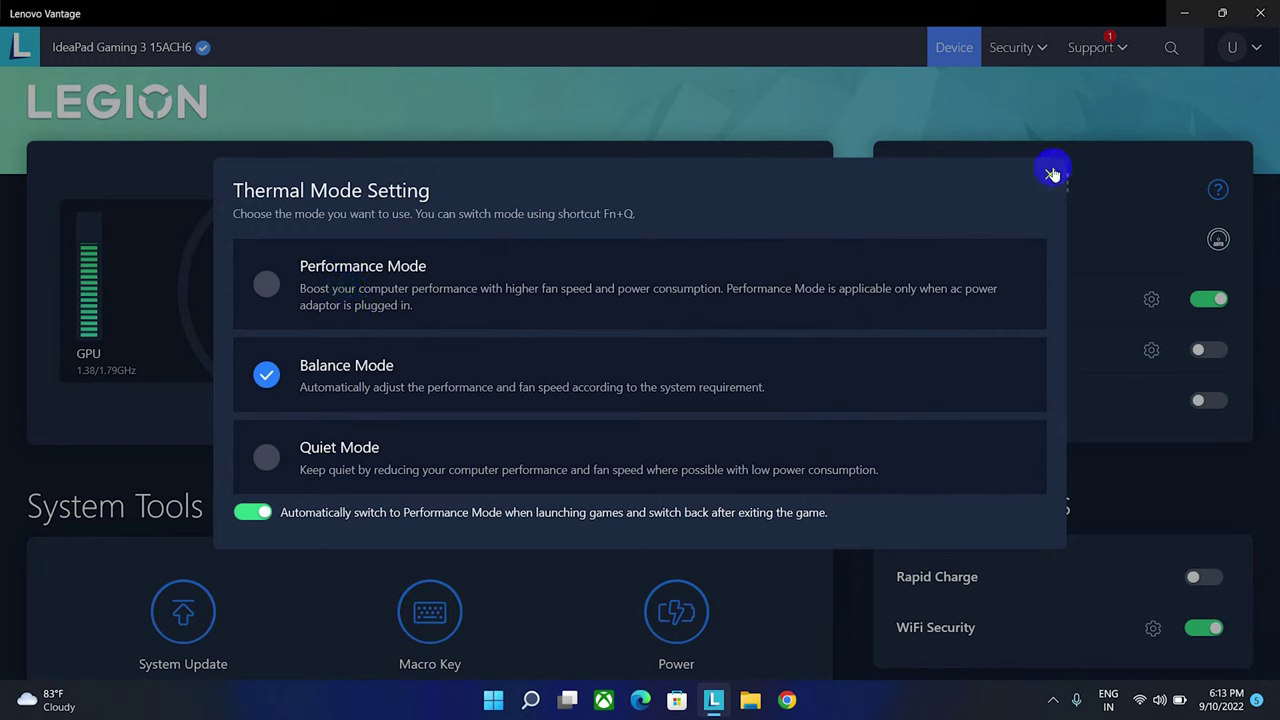
click(1051, 175)
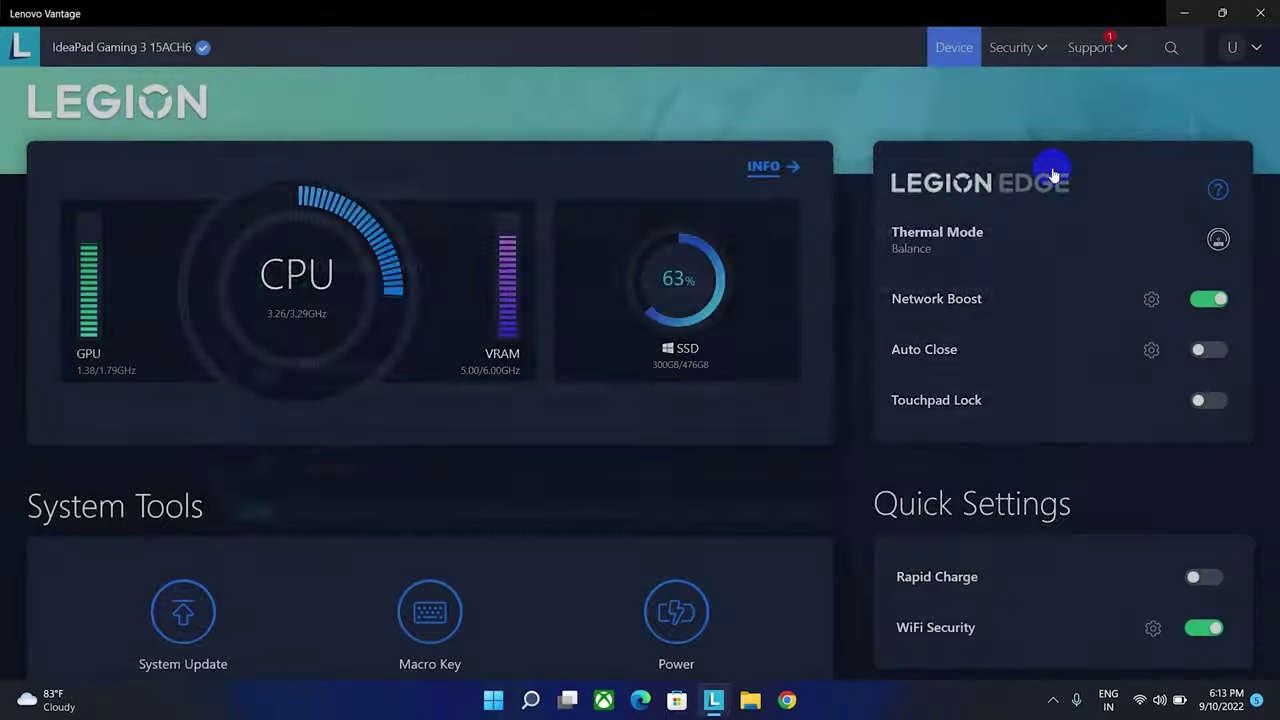